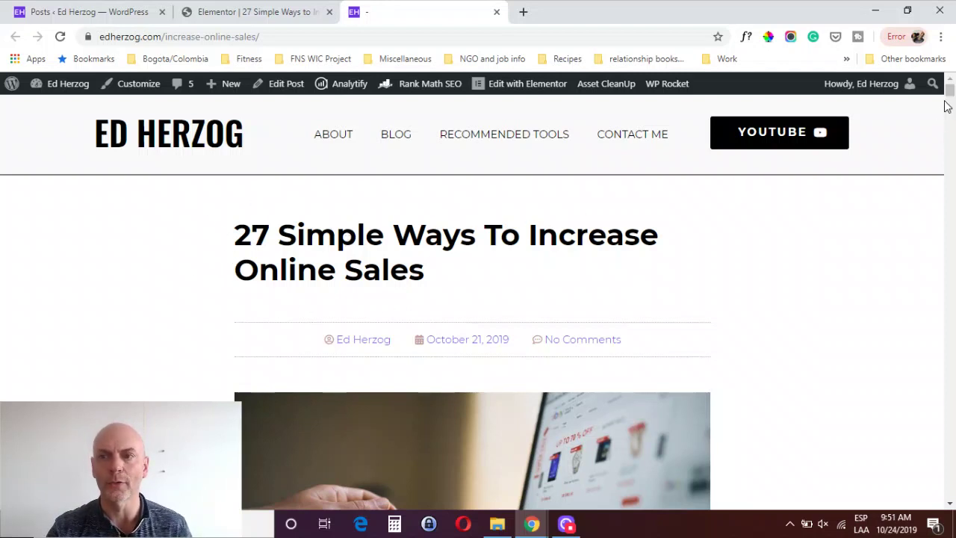
Scroll to the Table of Contents and test that item 1 jumps to its section
left_click_drag(948, 95, 953, 120)
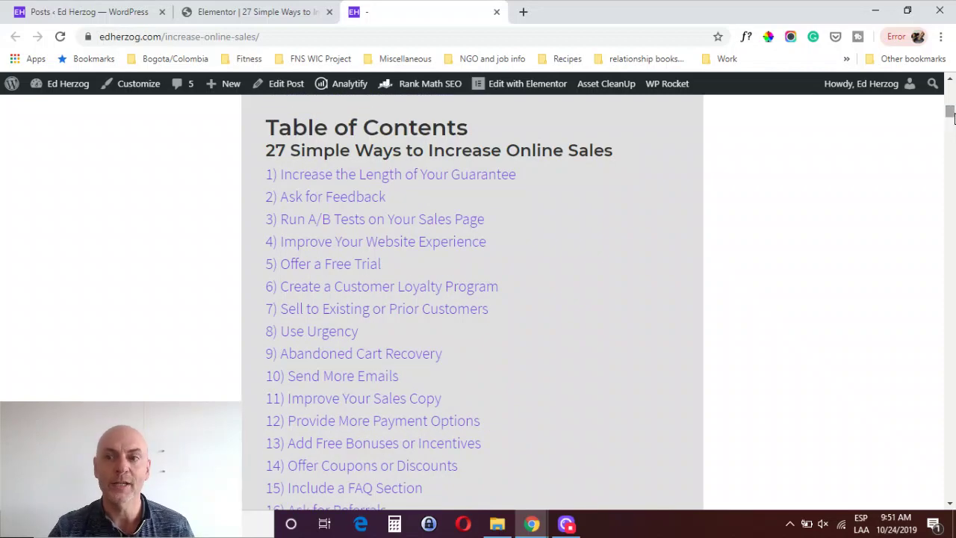
scroll(954, 118, "up", 3)
scroll(954, 118, "down", 2)
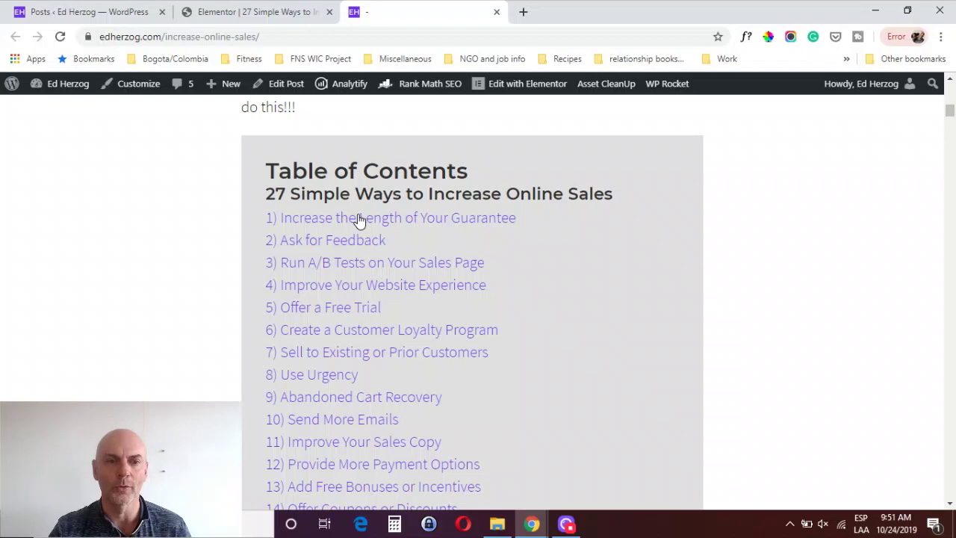
left_click(416, 225)
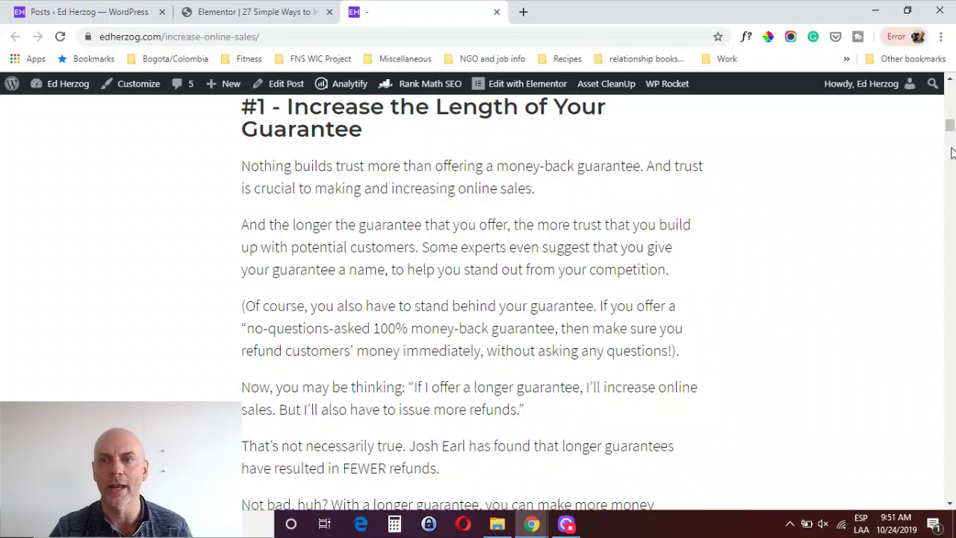
Test that item 13, Add Free Bonuses or Incentives, jumps to its section, then scroll back to the list
left_click_drag(949, 130, 948, 115)
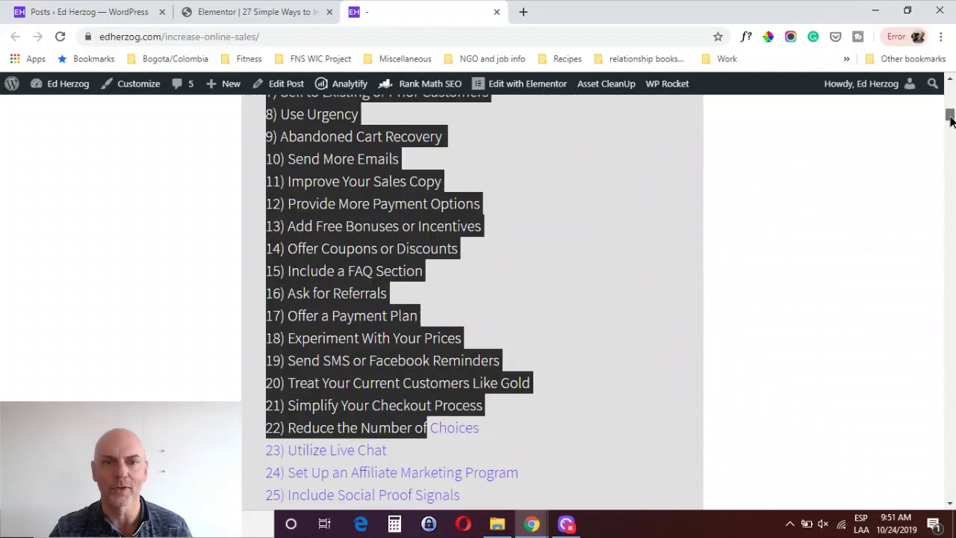
left_click(701, 212)
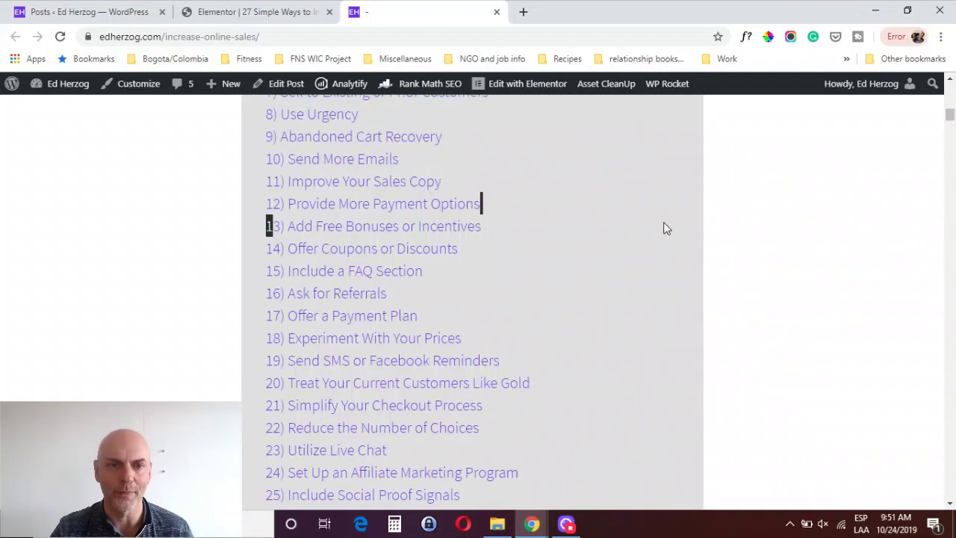
left_click(380, 225)
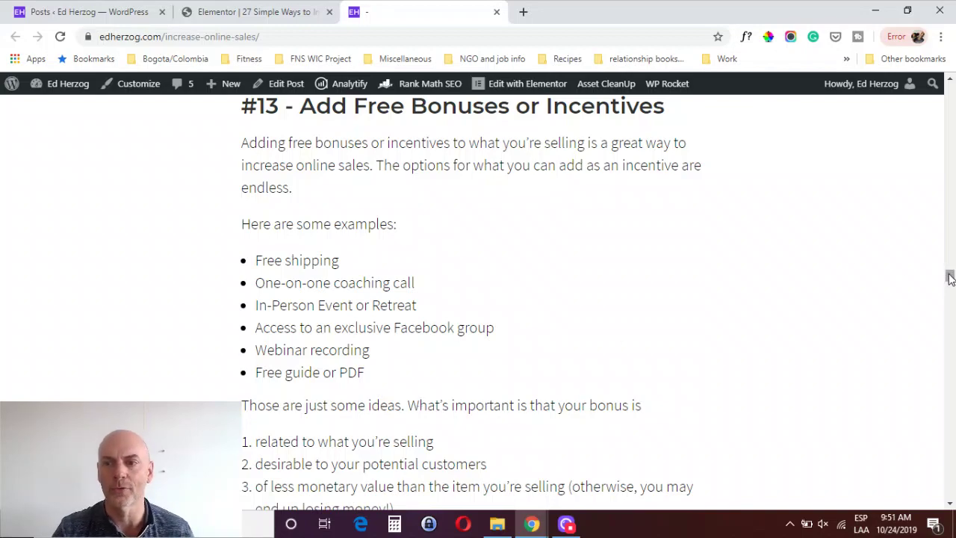
left_click_drag(949, 277, 949, 109)
left_click(246, 11)
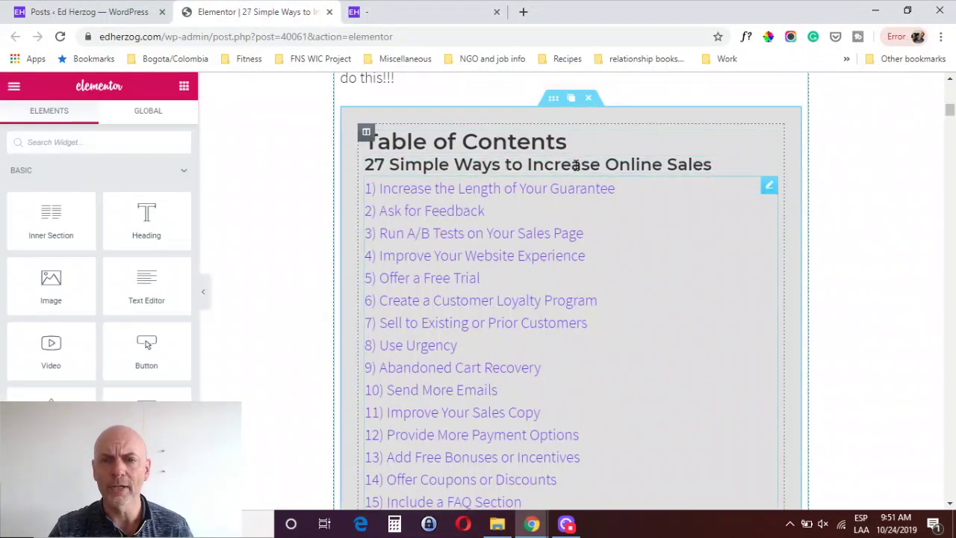
Scroll the post around the Table of Contents and the #1 section, then select the contents list widget
scroll(946, 110, "up", 2)
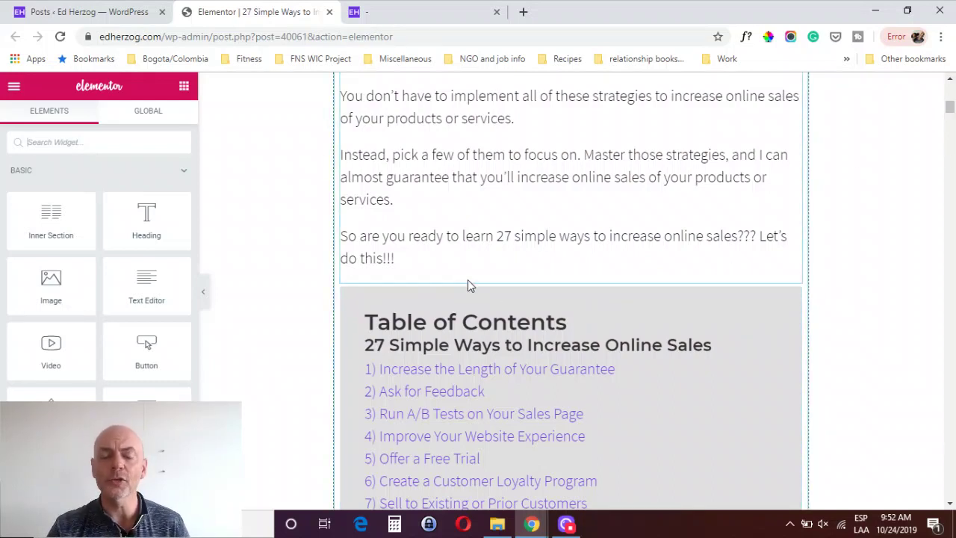
mouse_move(949, 107)
left_mouse_down()
mouse_move(950, 133)
mouse_move(949, 124)
left_mouse_up()
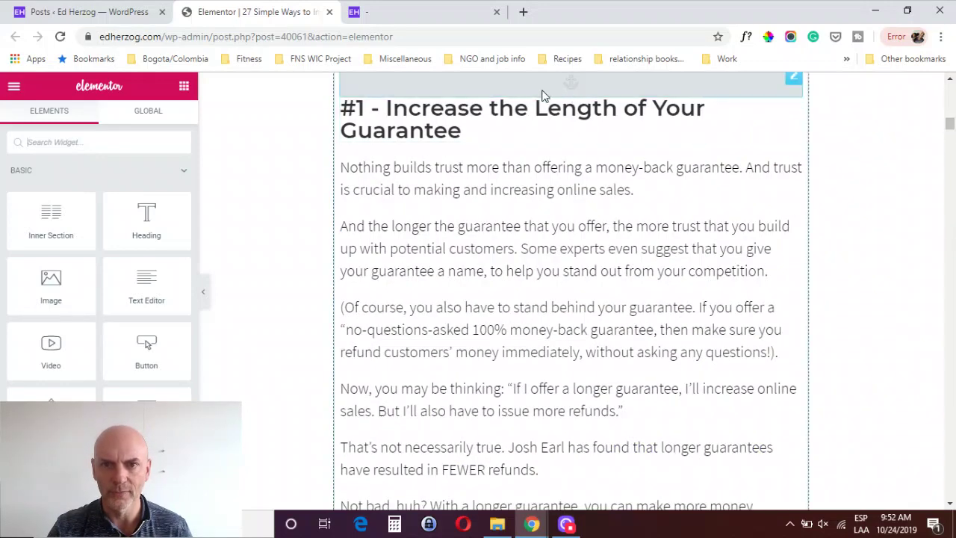
left_click_drag(949, 124, 950, 110)
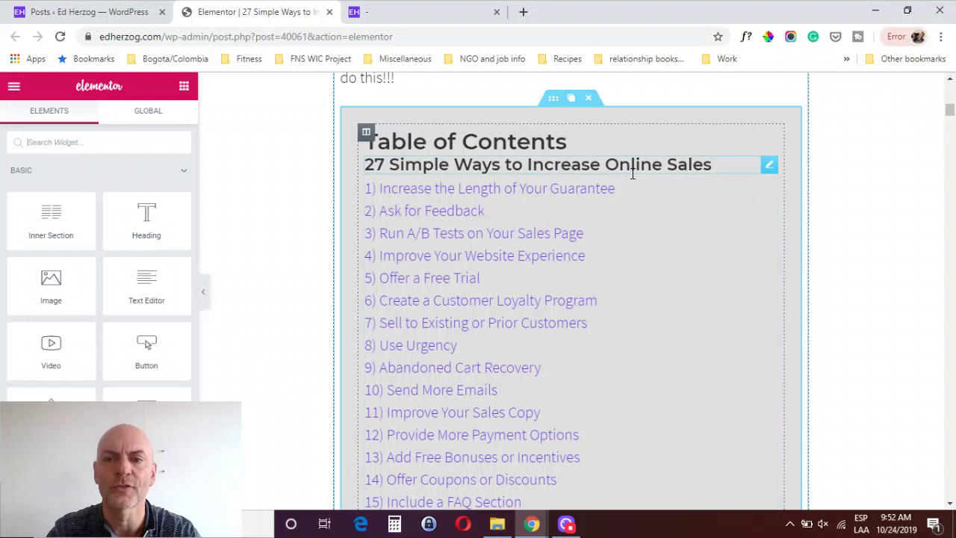
left_click(768, 187)
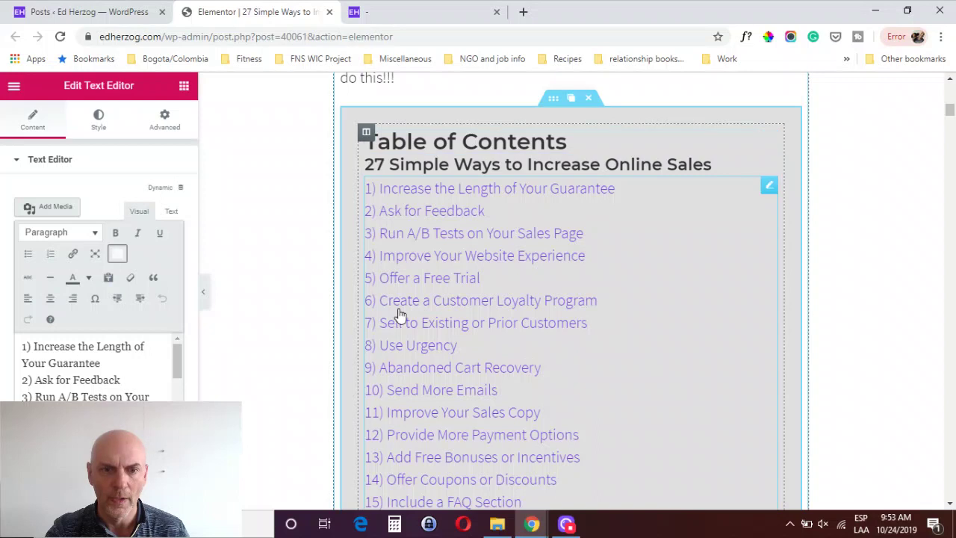
Unlink the first item, '1) Increase the Length of Your Guarantee', leaving it as plain text
left_click(113, 364)
left_click_drag(112, 364, 26, 345)
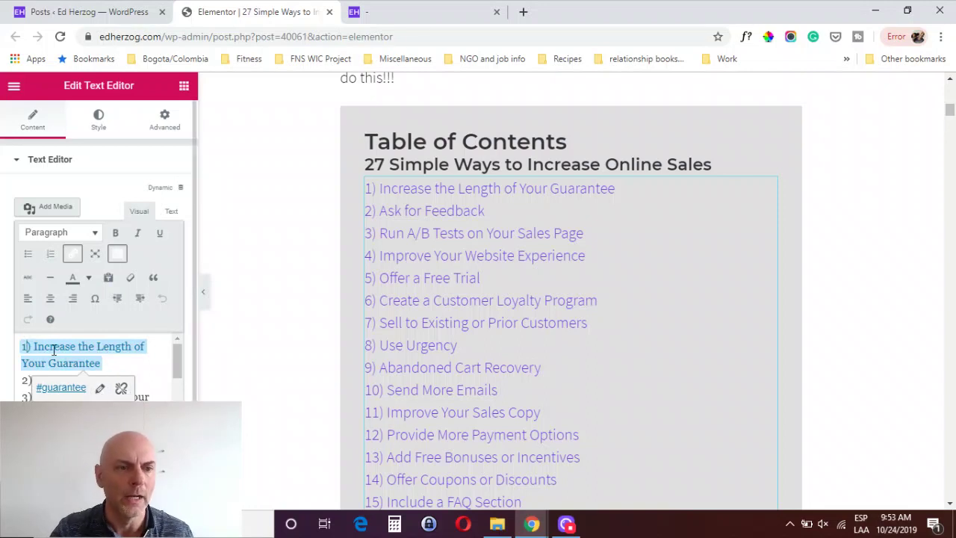
left_click(120, 388)
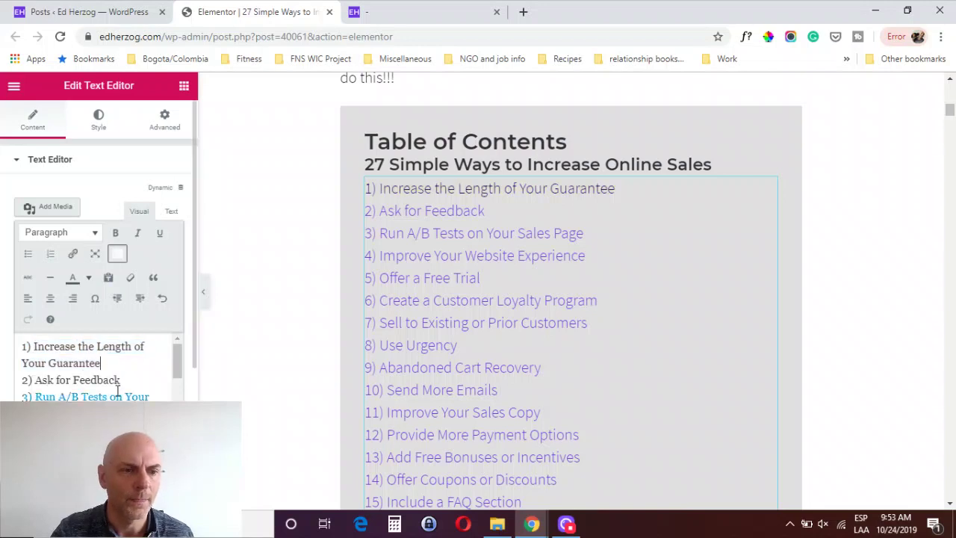
left_click_drag(106, 362, 22, 347)
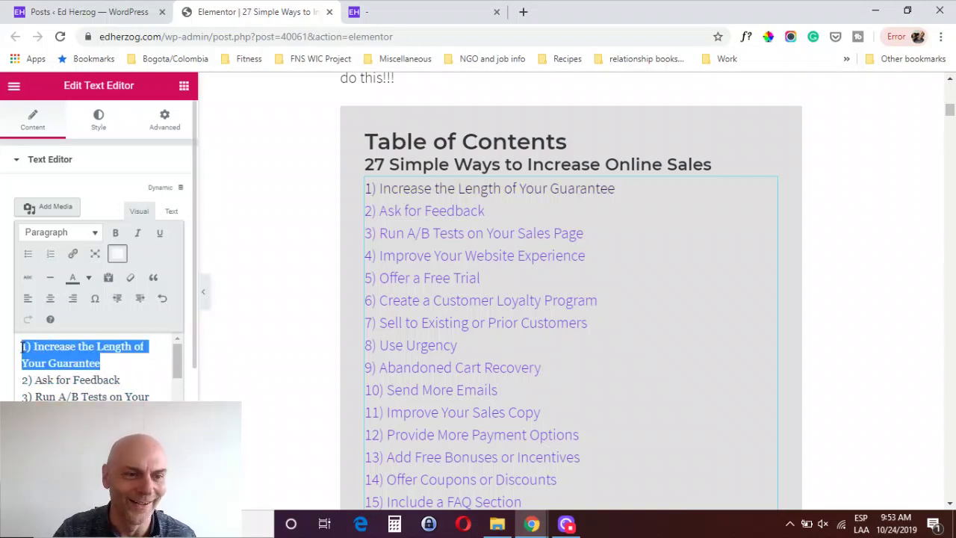
Link the selected first contents item to '#guarantee' and apply it
left_click(75, 254)
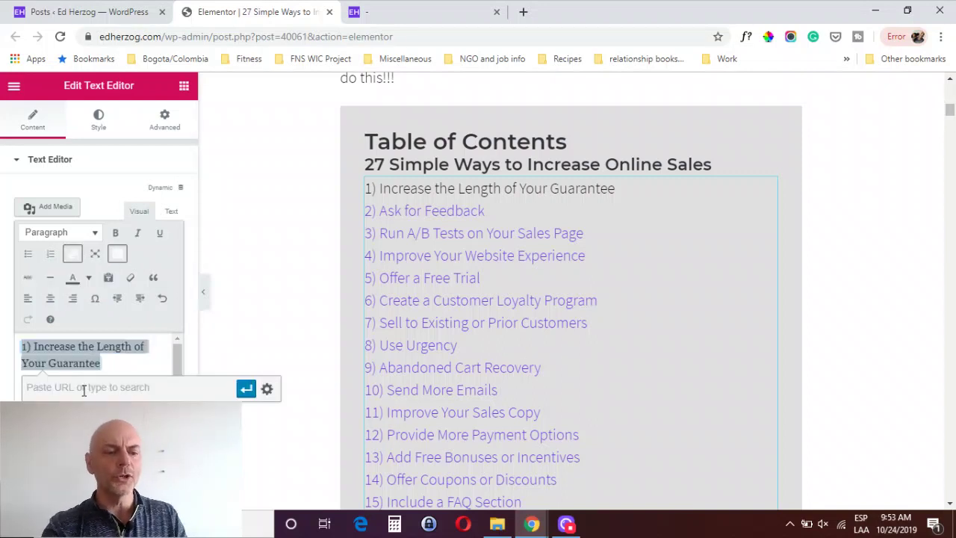
type("#")
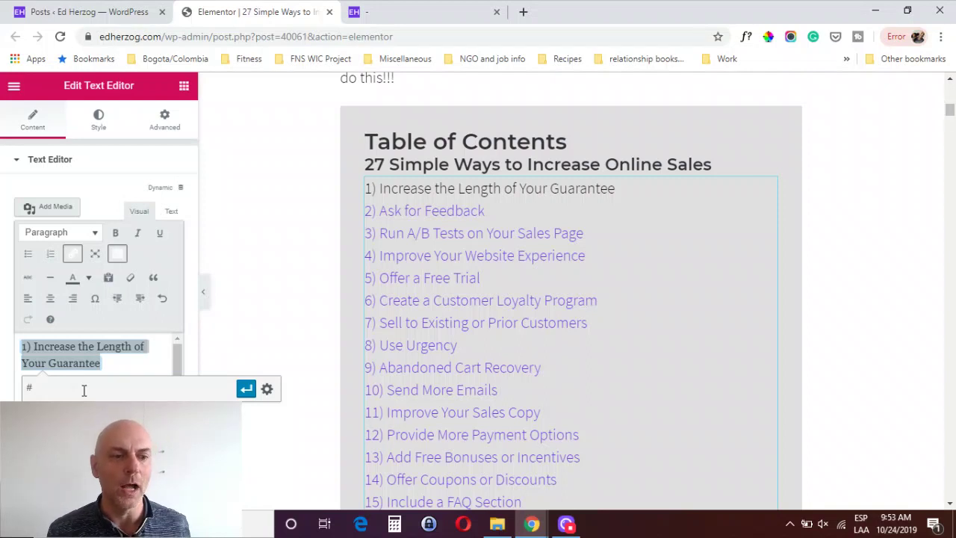
type("guara")
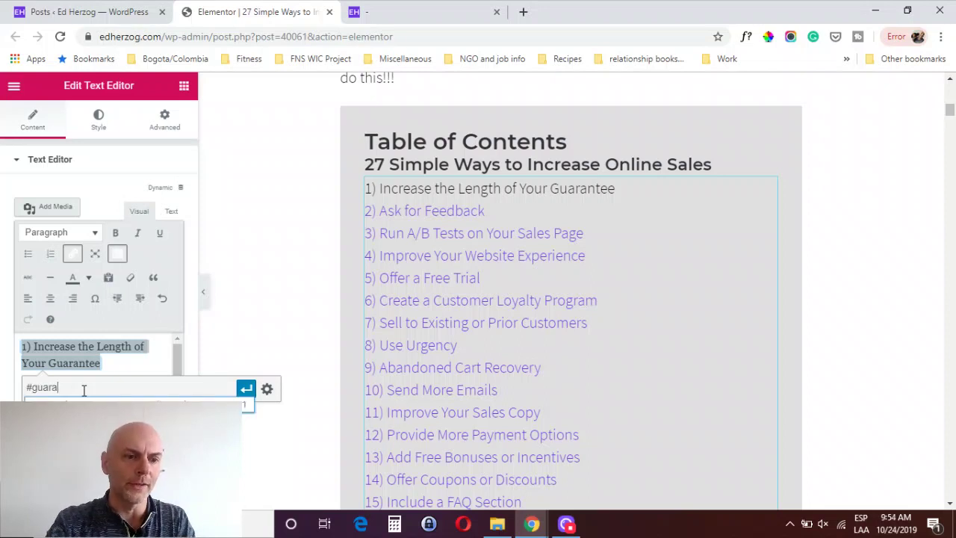
type("ntee")
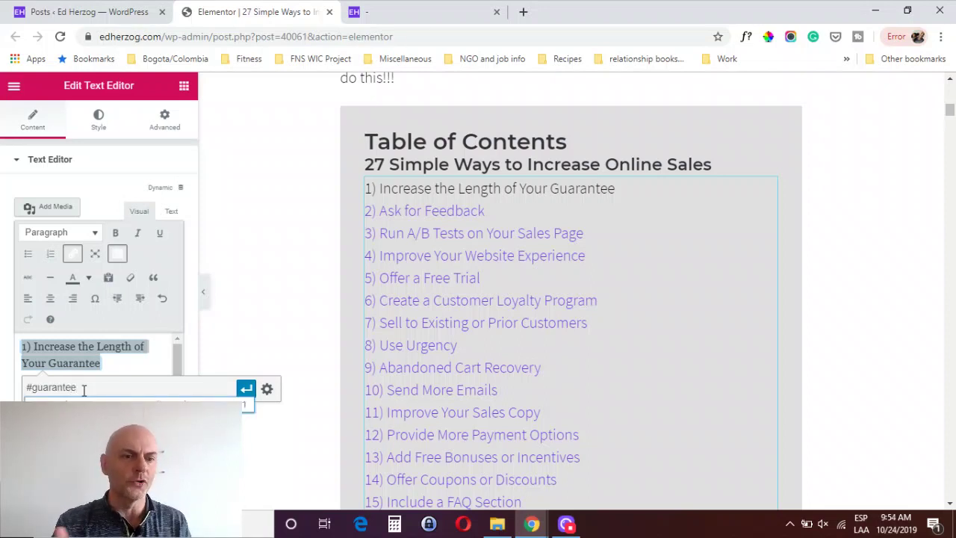
left_click(246, 389)
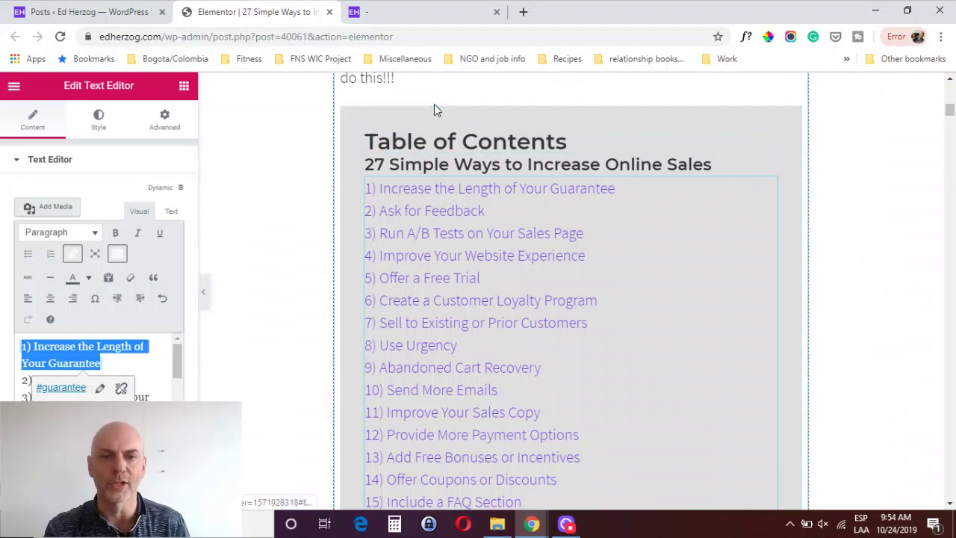
left_click_drag(949, 110, 948, 121)
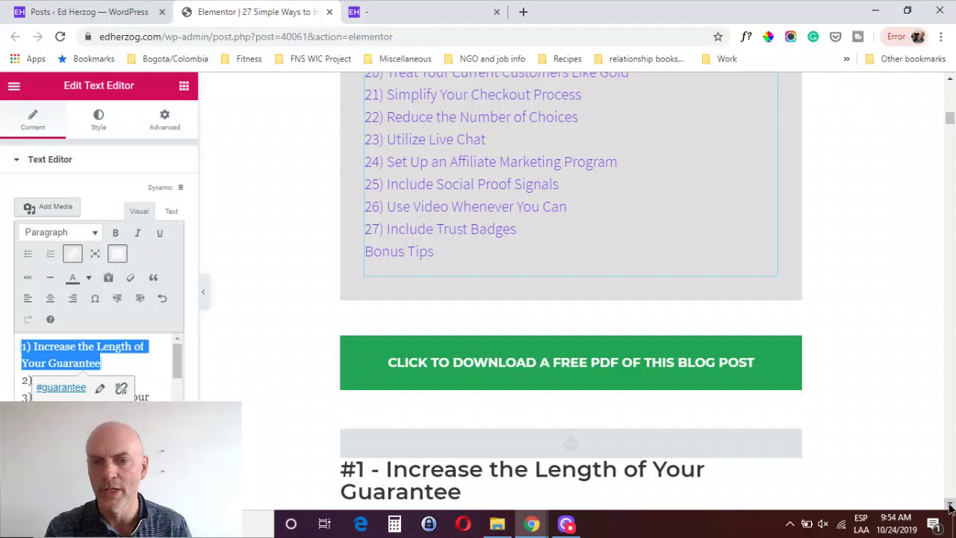
Leave text editing, scroll to the anchor above #1, and compare with the live post
scroll(950, 508, "down", 2)
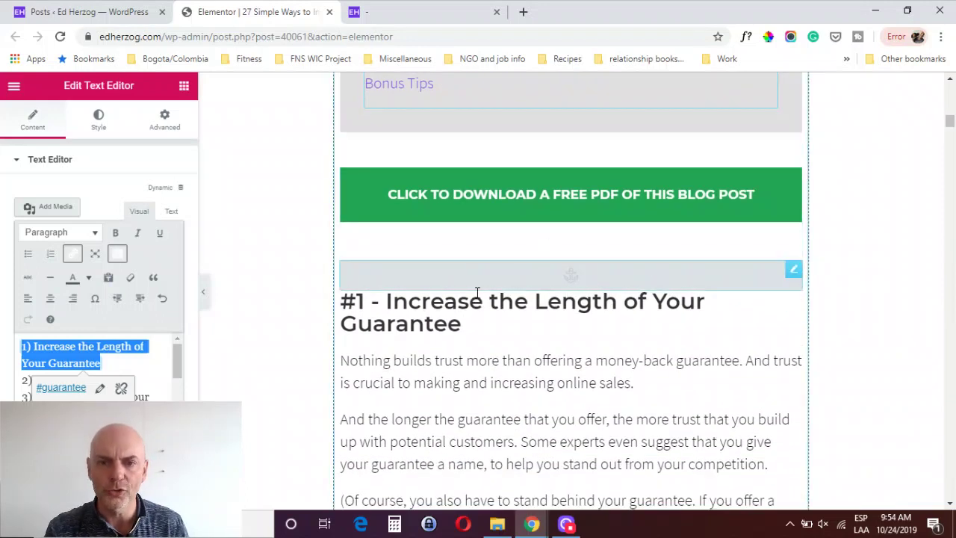
left_click(187, 88)
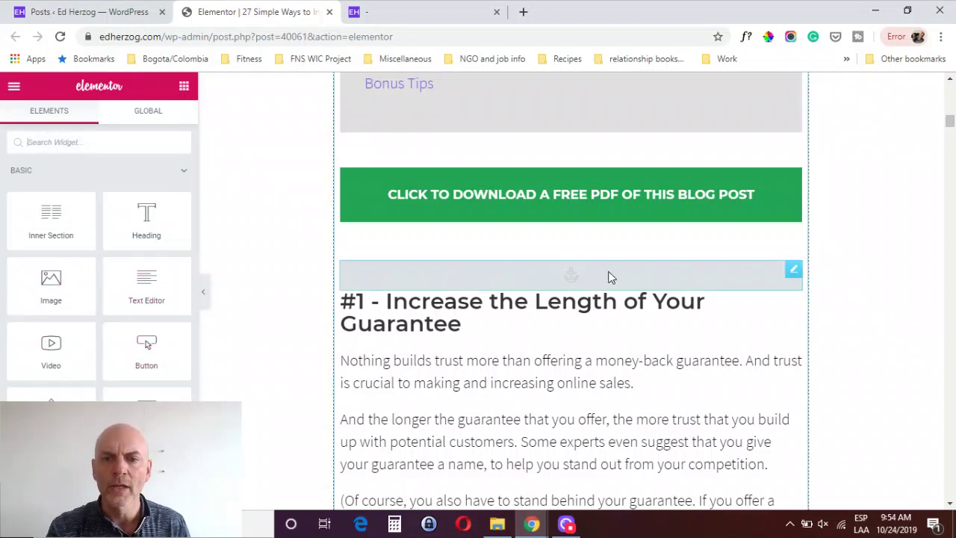
left_click(439, 7)
left_click_drag(949, 114, 949, 124)
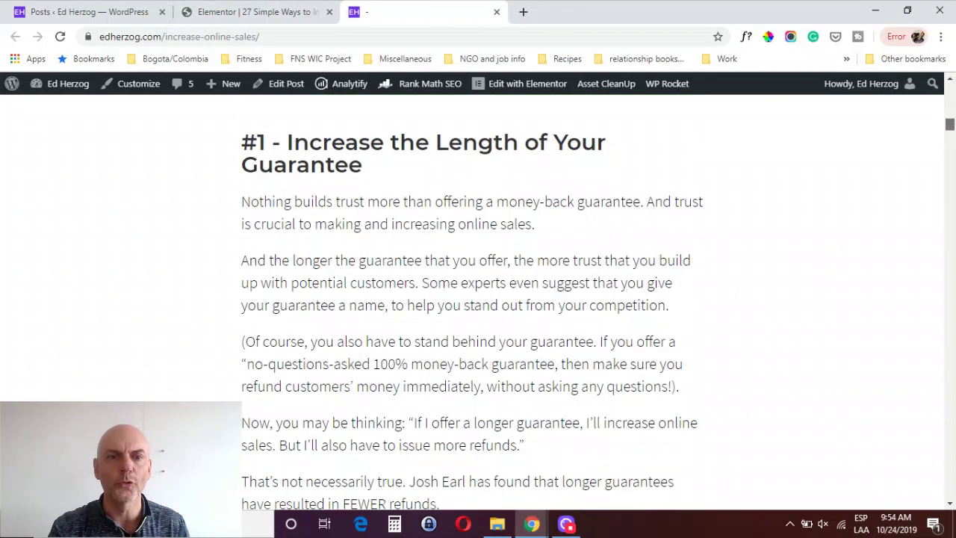
left_click(267, 9)
left_click(409, 14)
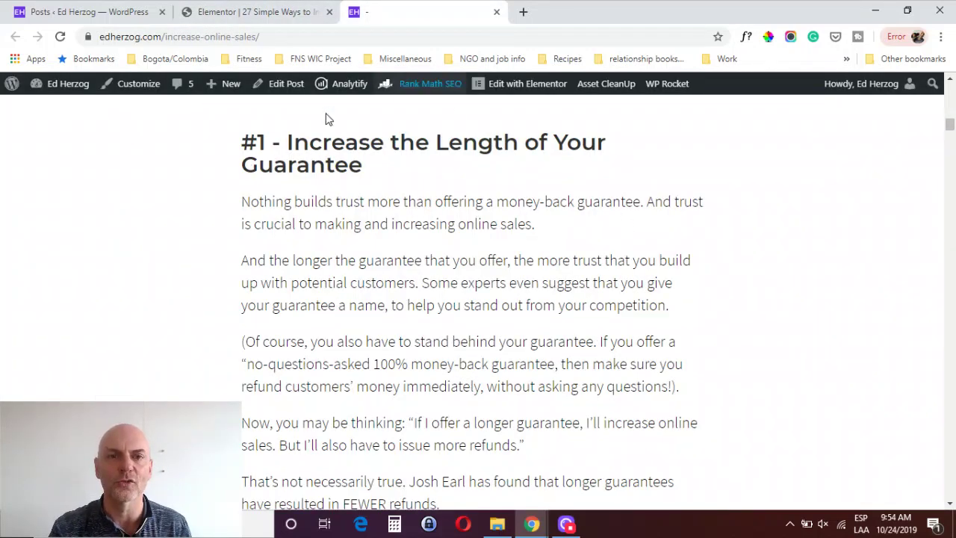
left_click(284, 8)
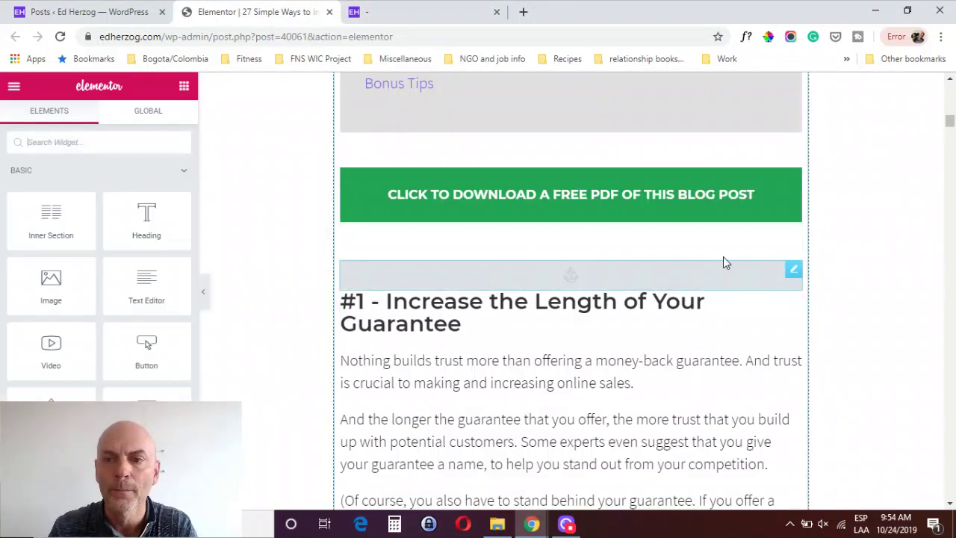
Duplicate the #1 menu anchor, drag the copy above '#2 - Ask for Feedback', and delete the surplus anchor
left_click(793, 269)
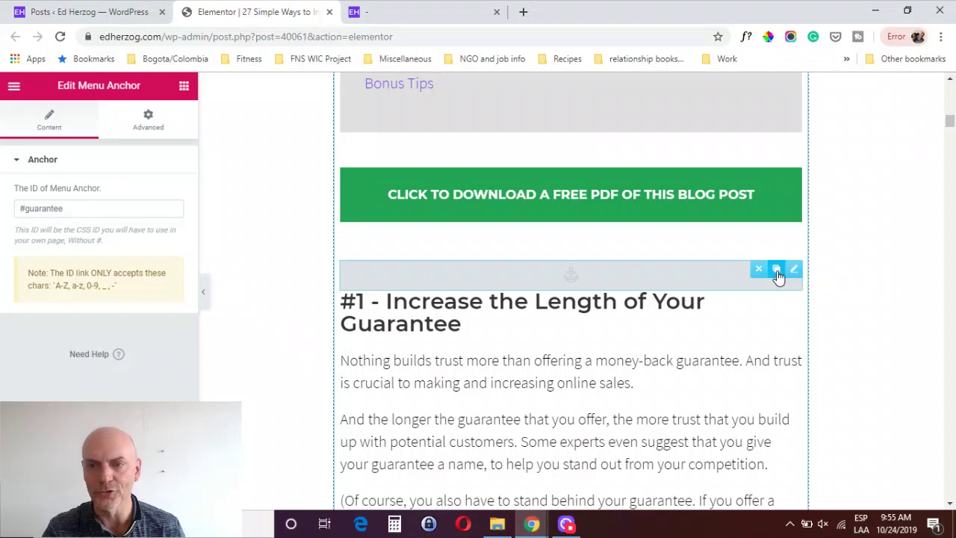
left_click(778, 269)
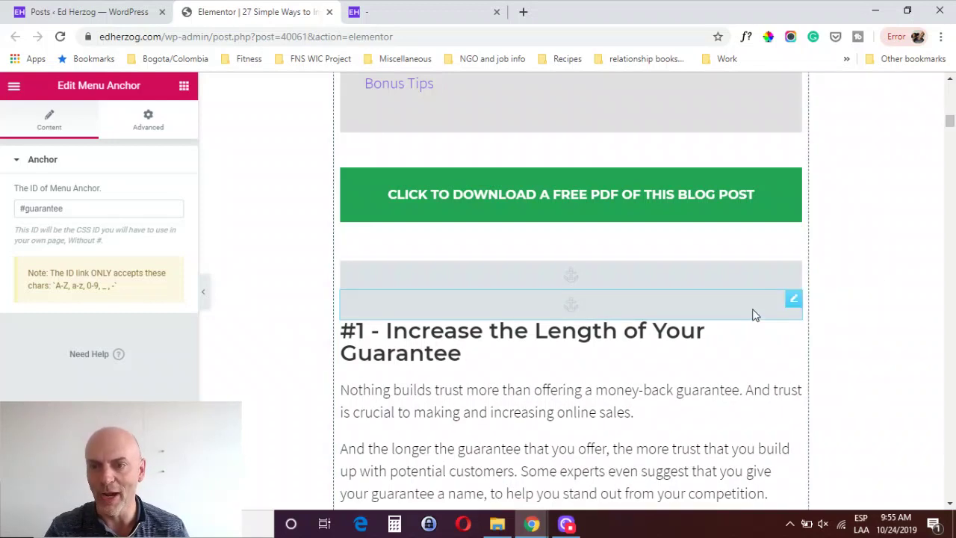
left_click_drag(797, 299, 694, 478)
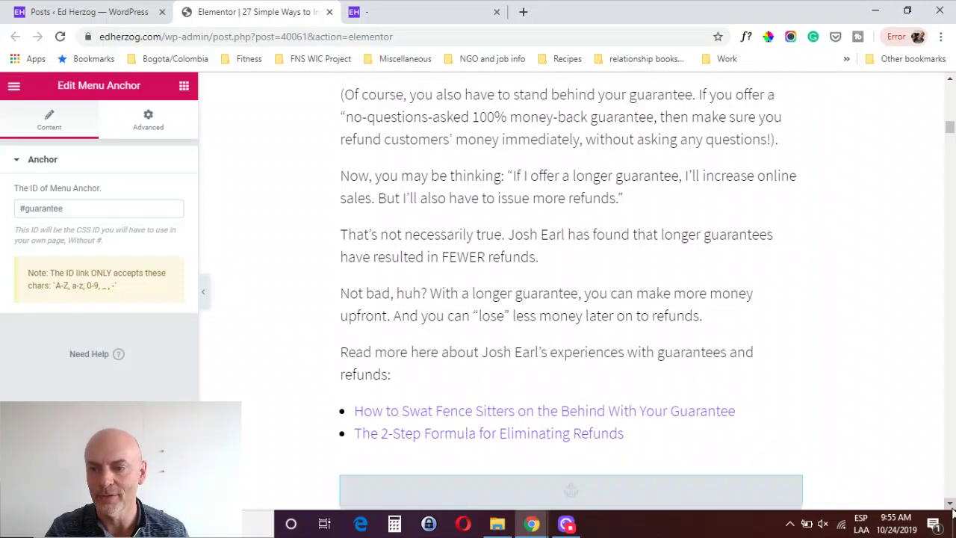
scroll(950, 507, "down", 3)
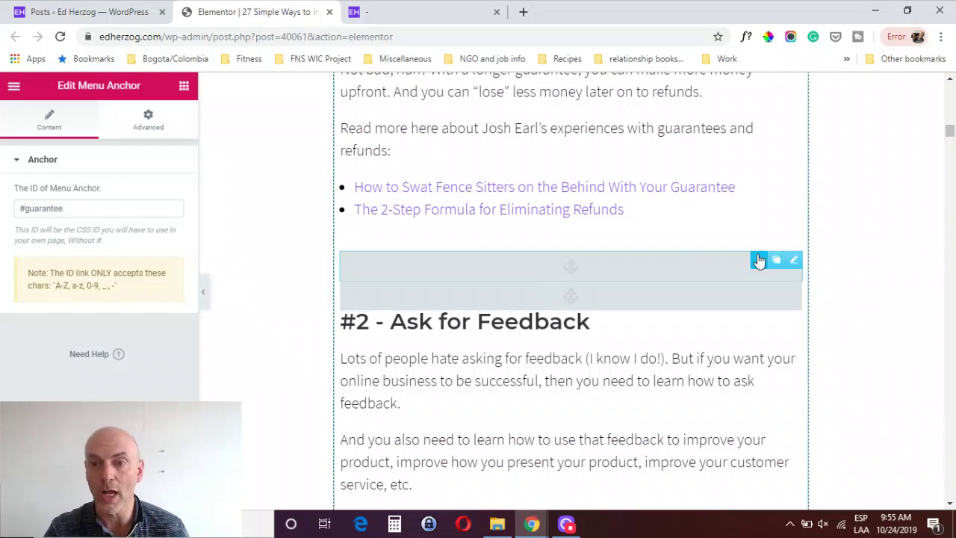
left_click(758, 261)
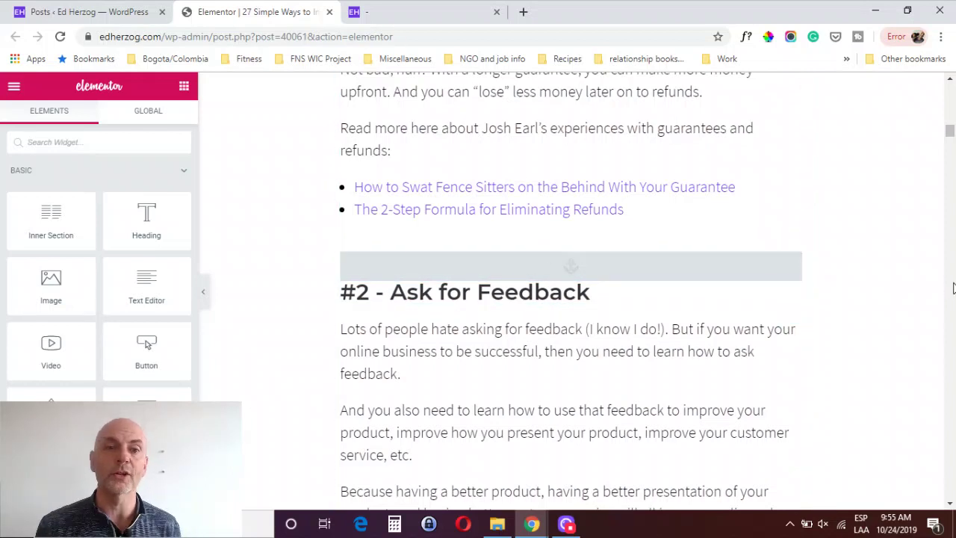
On the live post, scroll to the contents and follow the '3) Run A/B Tests on Your Sales Page' link
left_click(420, 8)
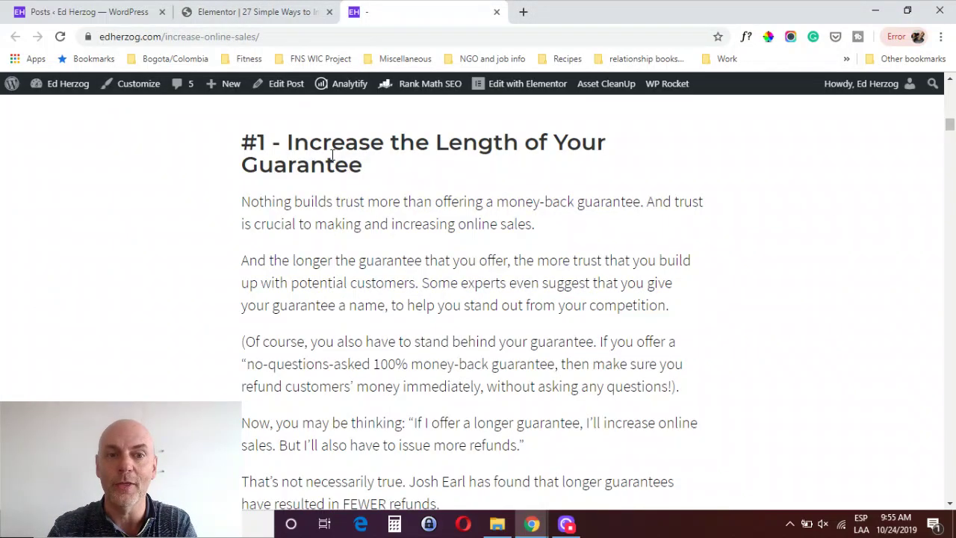
left_click(254, 11)
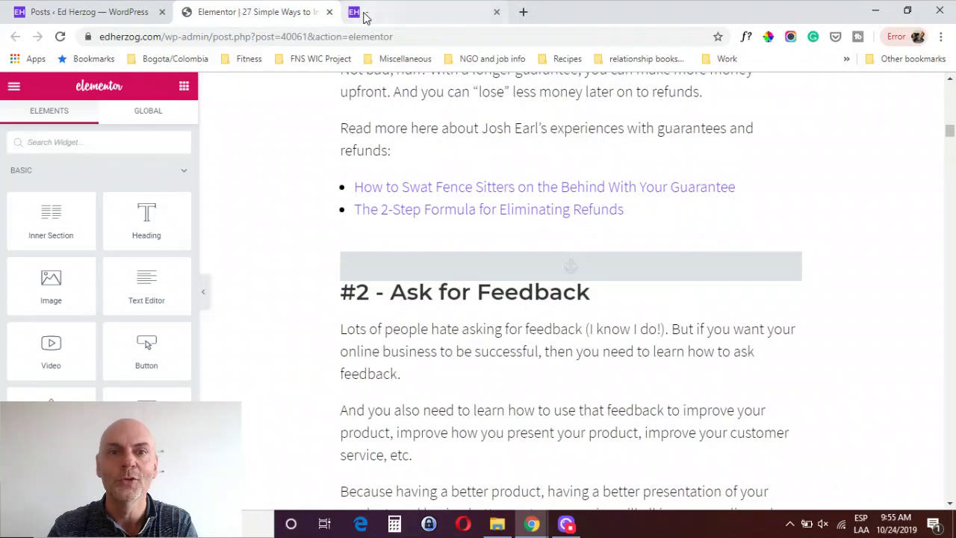
left_click(363, 13)
mouse_move(950, 125)
left_mouse_down()
mouse_move(950, 97)
mouse_move(950, 108)
left_mouse_up()
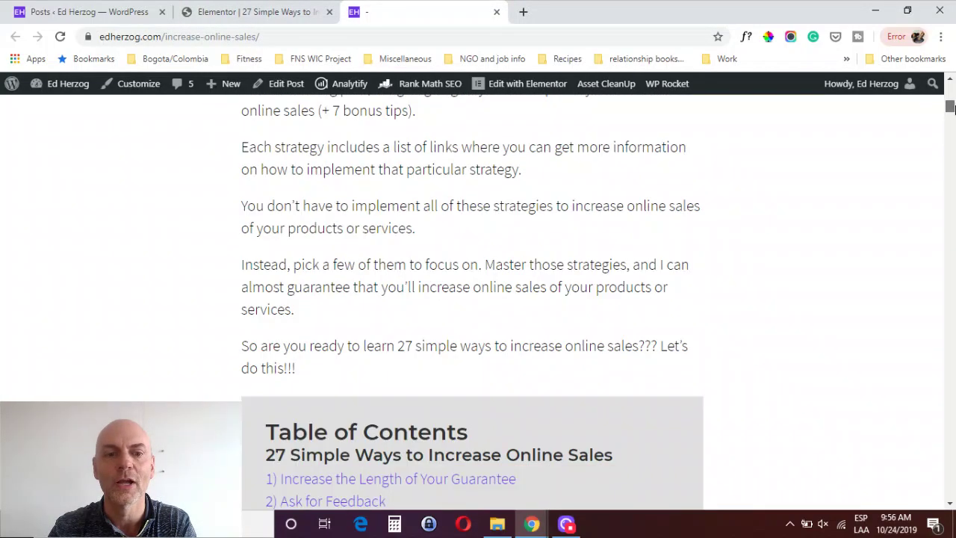
left_click(950, 503)
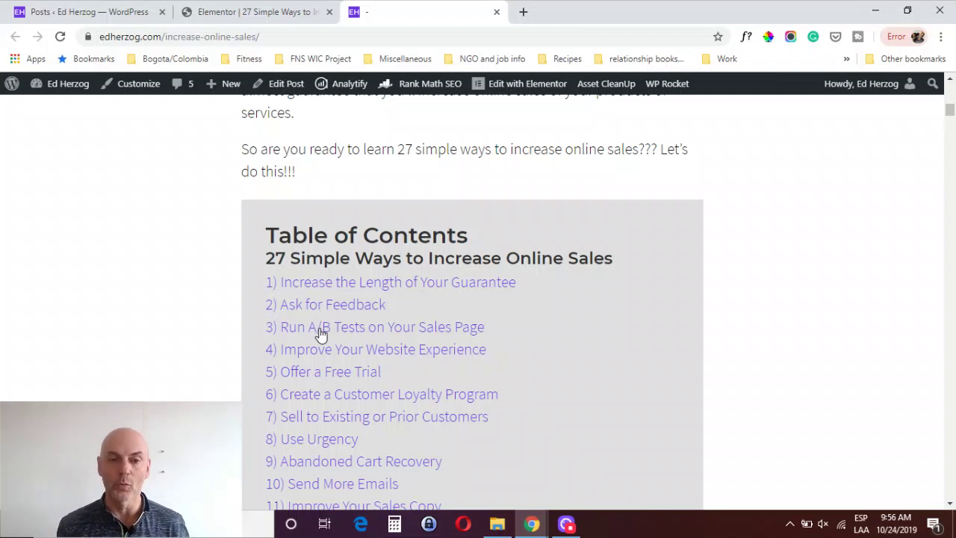
left_click(321, 329)
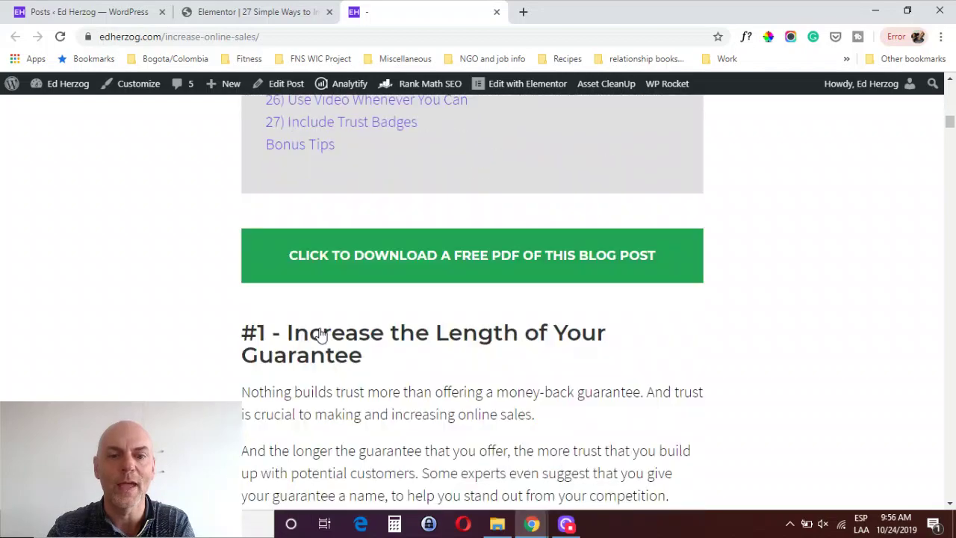